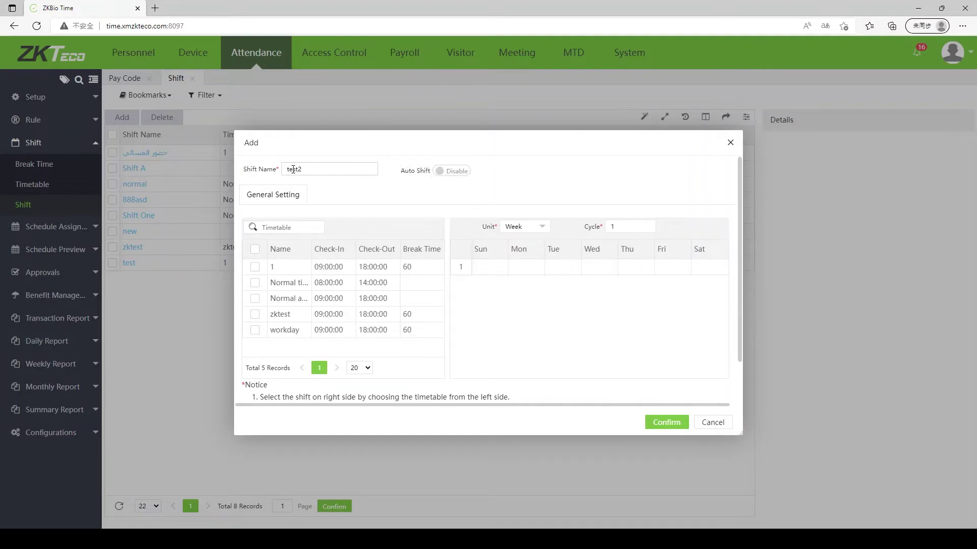
# Give shift test2 a 2-week cycle with timetable 1 on Monday to Saturday in week 1 and the workdays of week 2, and save it.
pyautogui.click(256, 268)
pyautogui.click(622, 228)
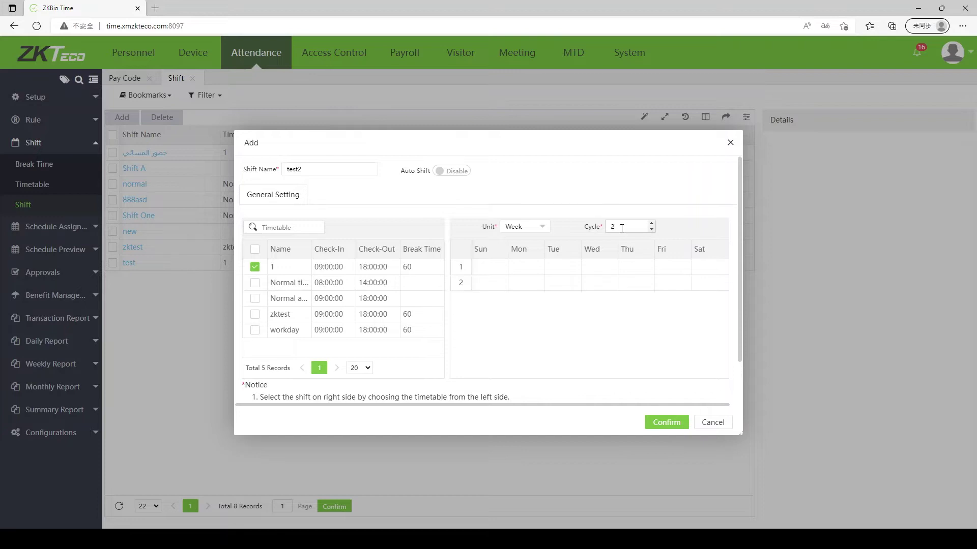
pyautogui.click(541, 270)
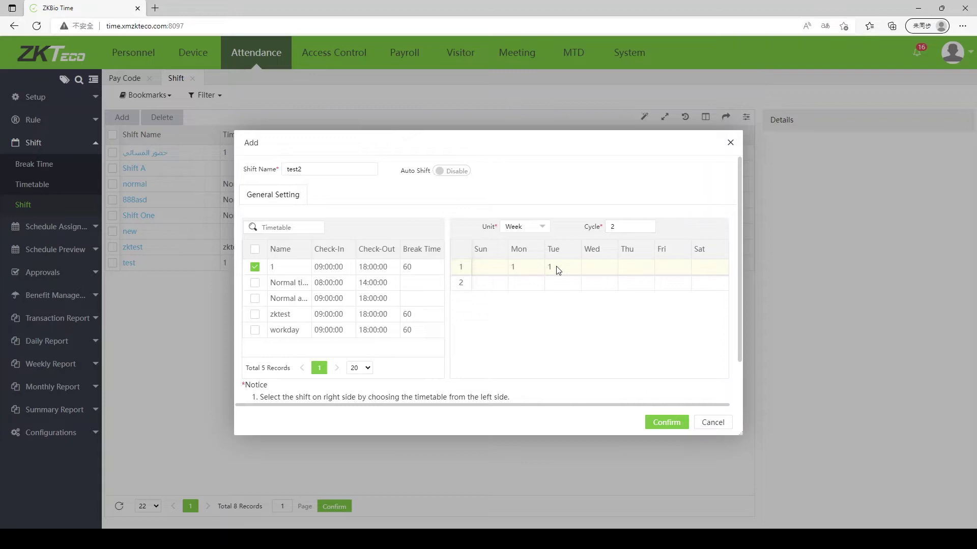
pyautogui.click(707, 270)
pyautogui.click(532, 286)
pyautogui.click(663, 429)
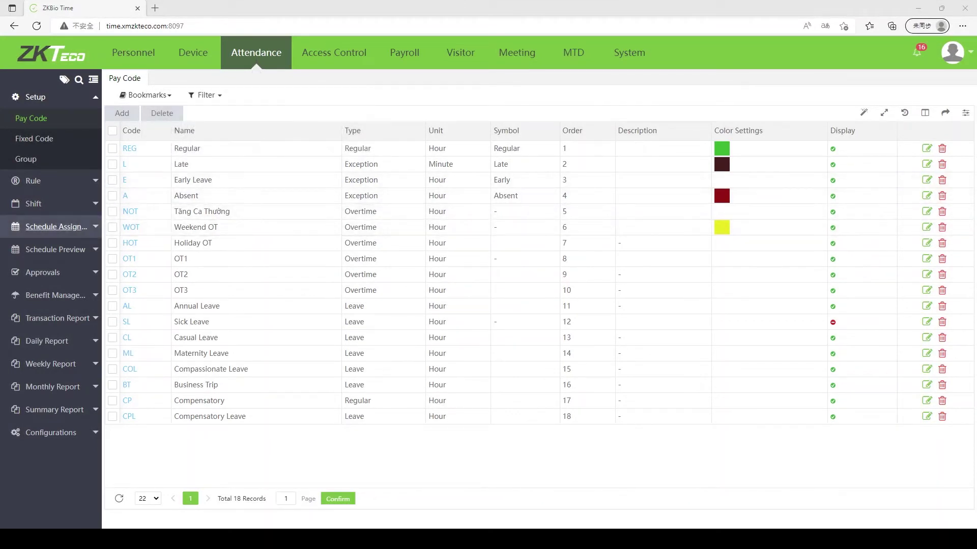
# Start a new department schedule in Schedule Assignment and select the zktest department.
pyautogui.click(72, 228)
pyautogui.click(63, 187)
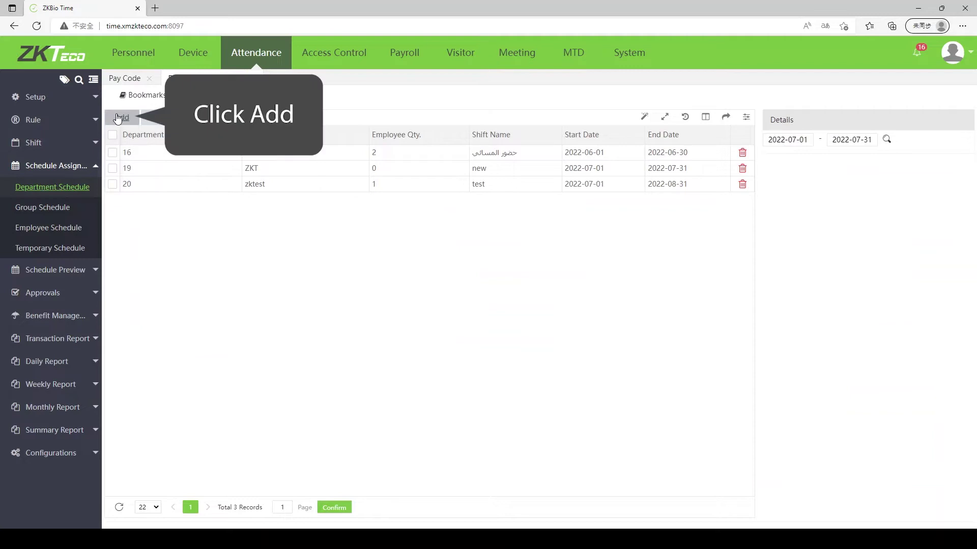
pyautogui.click(119, 118)
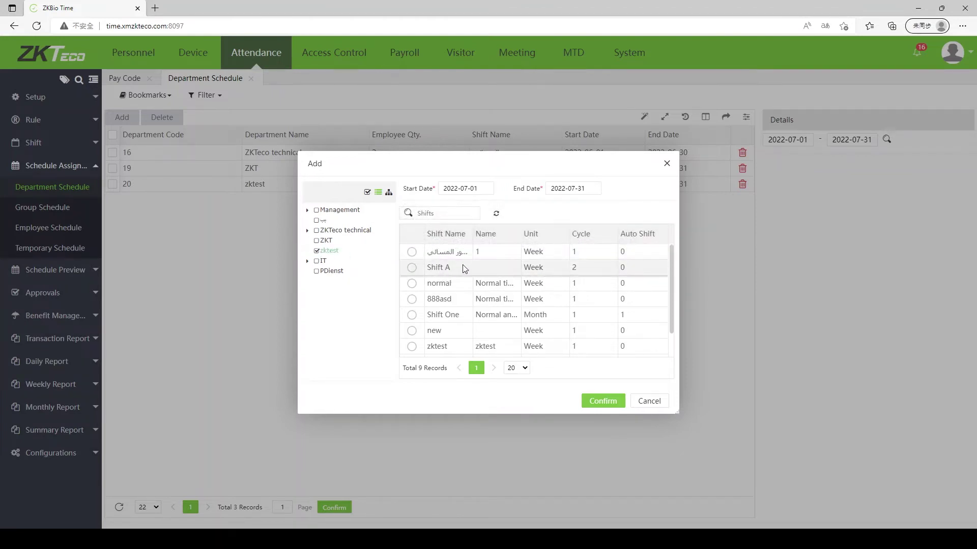
# Set the department schedule's start date to 2022-09-01 and its end date to 2022-10-31.
pyautogui.click(480, 187)
pyautogui.click(546, 210)
pyautogui.click(546, 211)
pyautogui.click(524, 250)
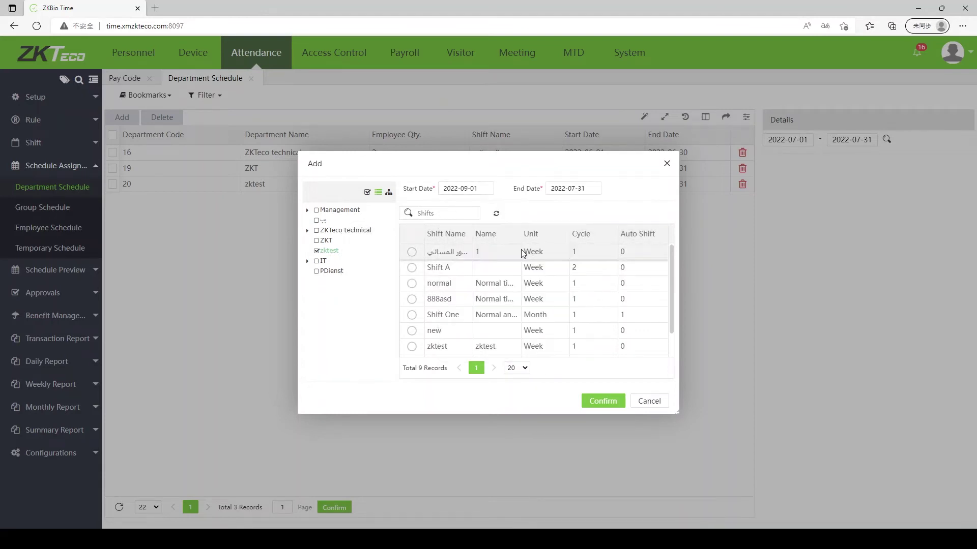
pyautogui.click(560, 188)
pyautogui.click(654, 212)
pyautogui.click(654, 212)
pyautogui.click(655, 211)
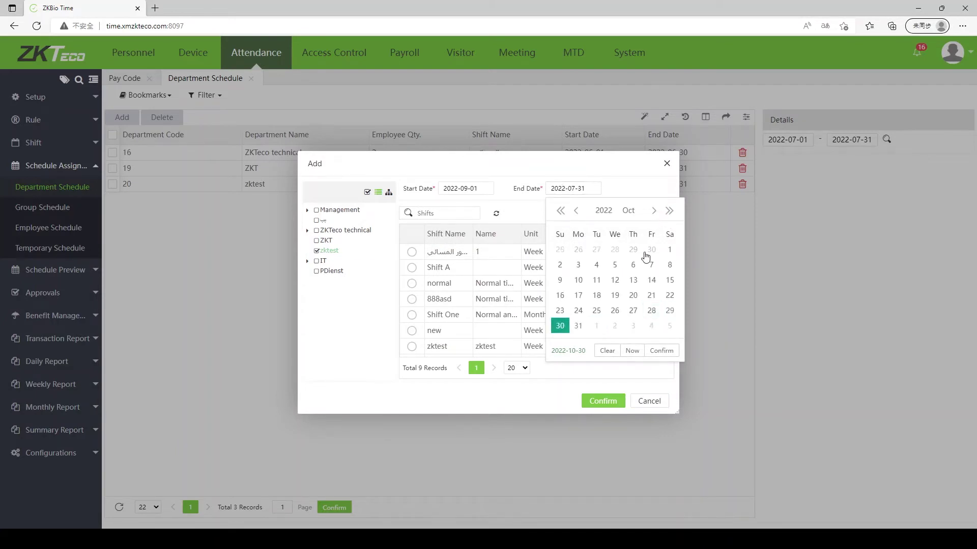
pyautogui.click(578, 325)
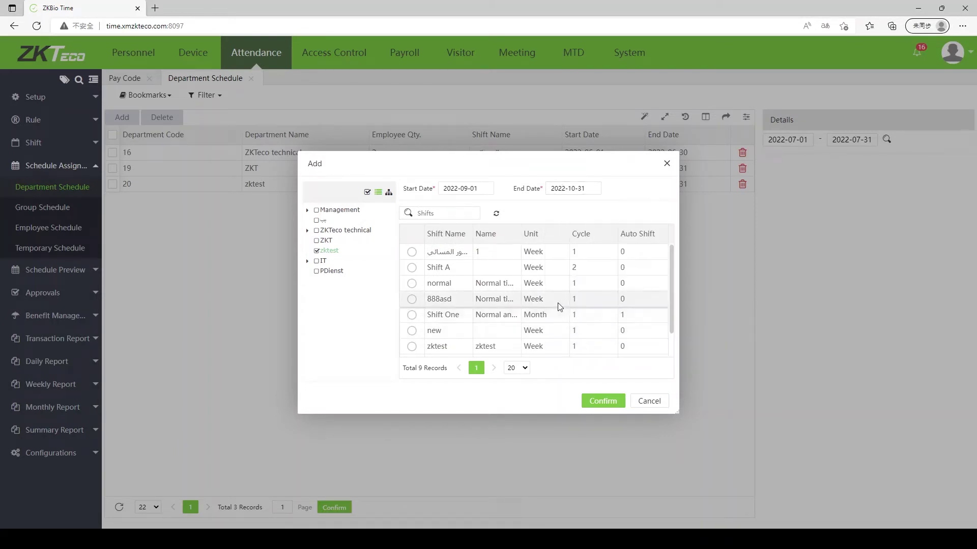
# Assign shift test2 to the zktest department and save the department schedule.
pyautogui.scroll(-1, 498, 305)
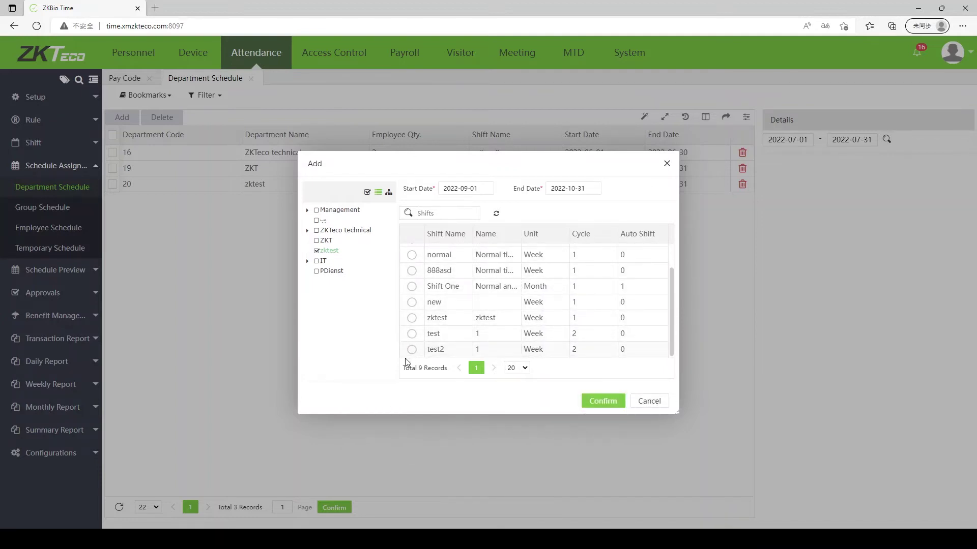
pyautogui.click(412, 350)
pyautogui.click(599, 402)
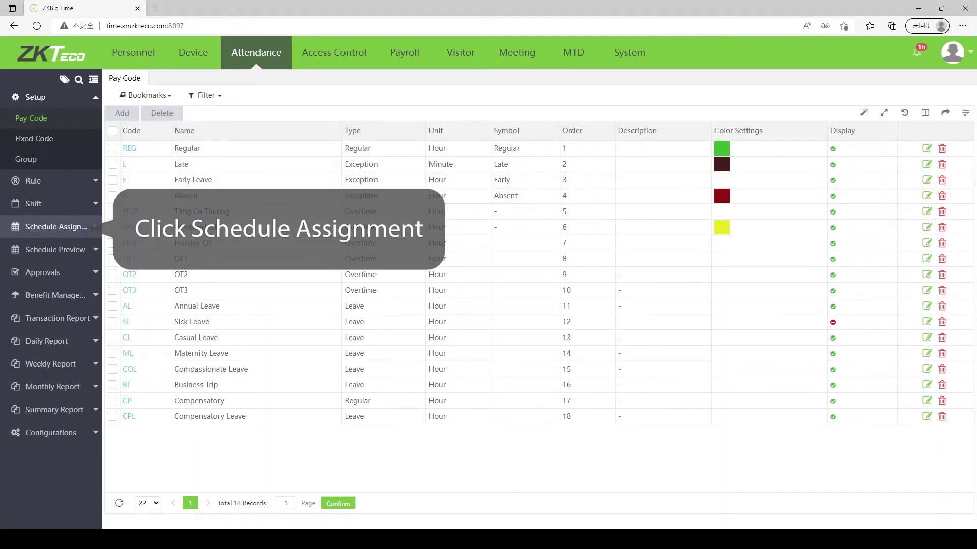
# Start a new group schedule in Schedule Assignment and select the group B_SHIFT.
pyautogui.click(56, 226)
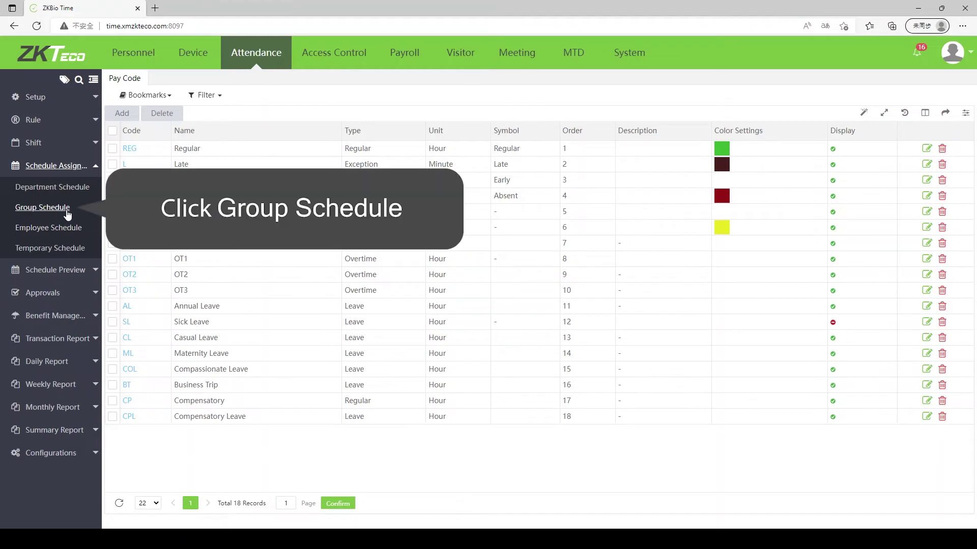
pyautogui.click(67, 208)
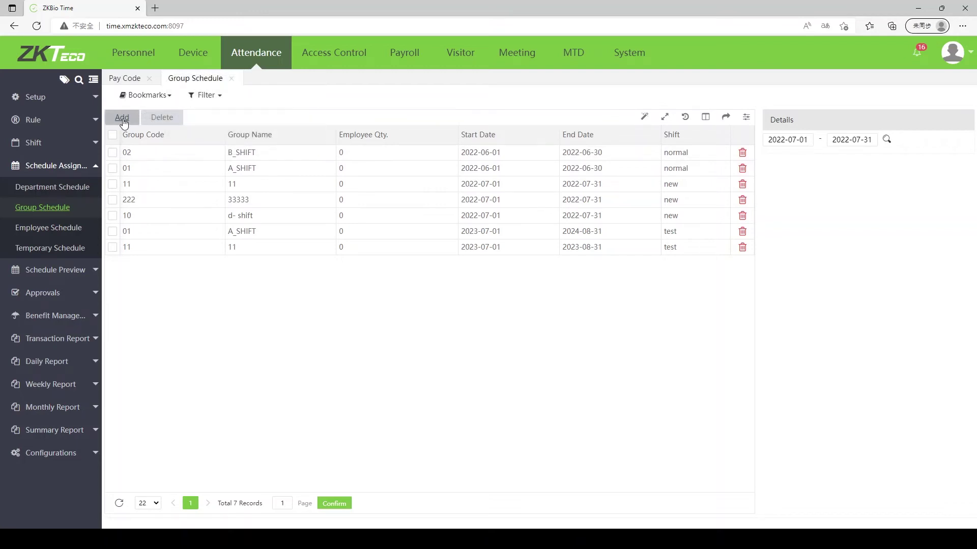
pyautogui.click(122, 118)
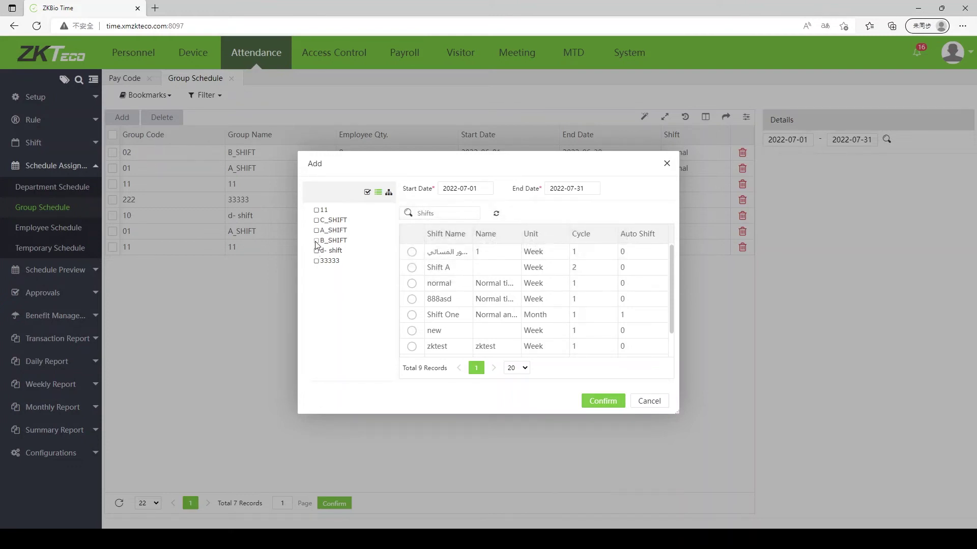
# Set the group schedule's start date to 2024-07-01 and its end date to 2024-07-31.
pyautogui.click(478, 190)
pyautogui.click(563, 211)
pyautogui.click(562, 211)
pyautogui.click(471, 250)
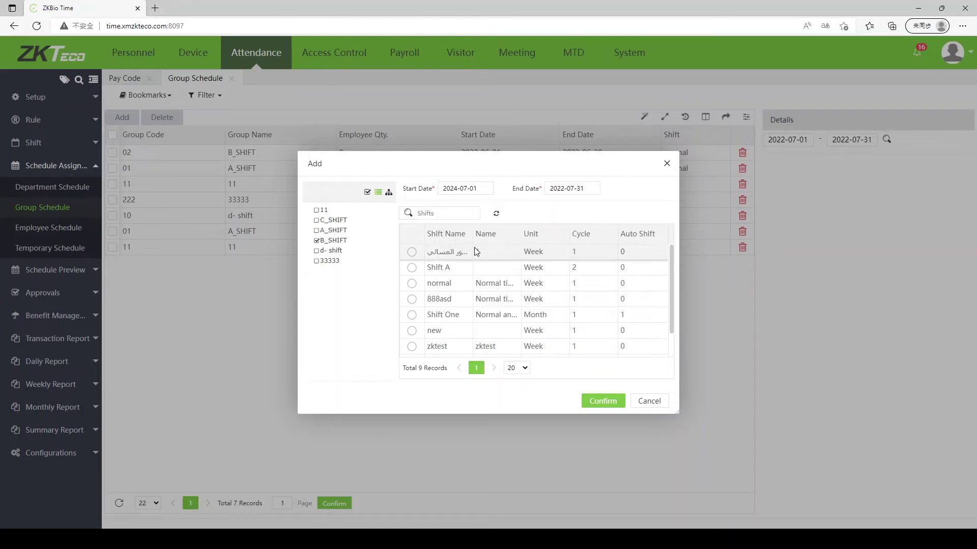
pyautogui.click(564, 188)
pyautogui.click(668, 212)
pyautogui.click(668, 211)
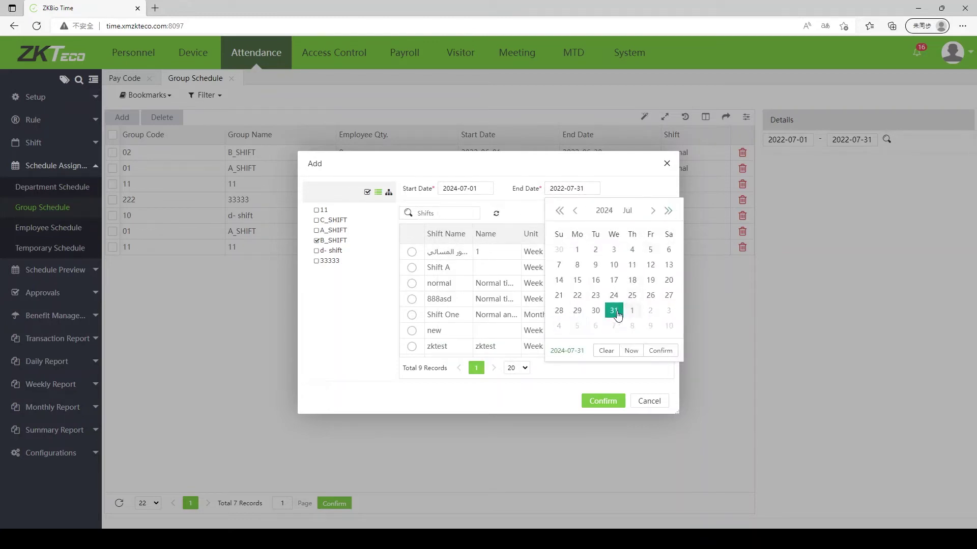
pyautogui.click(614, 310)
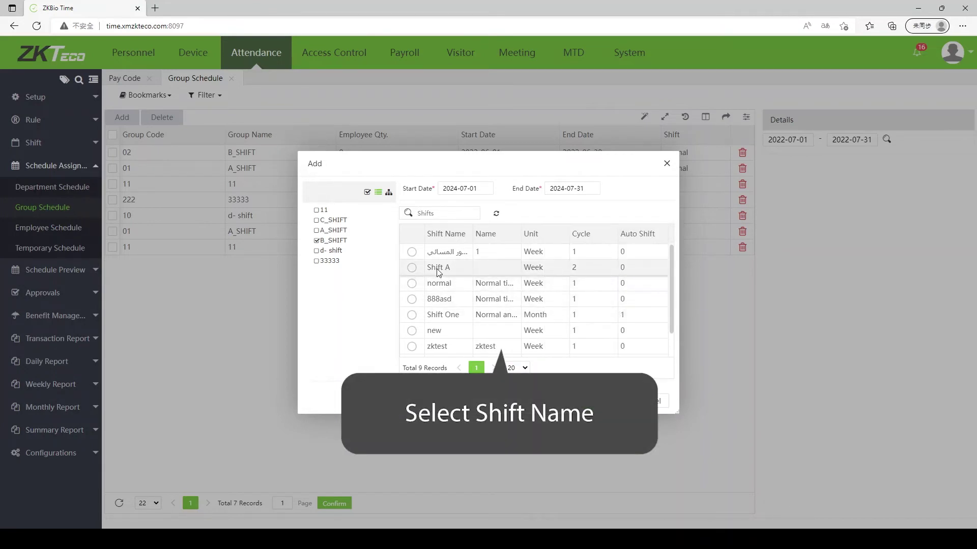
# Assign shift test2 to the group B_SHIFT and save the group schedule.
pyautogui.scroll(-1, 438, 269)
pyautogui.click(413, 350)
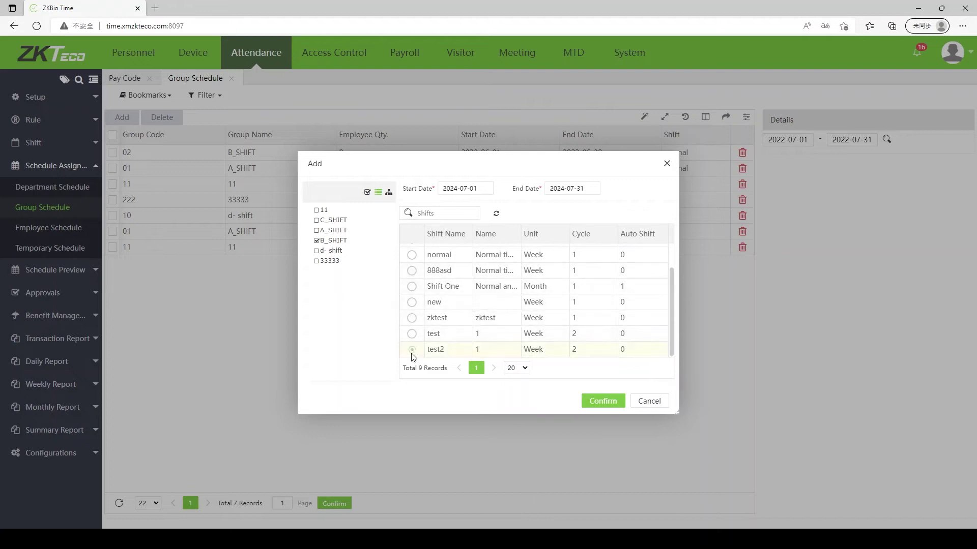
pyautogui.click(603, 402)
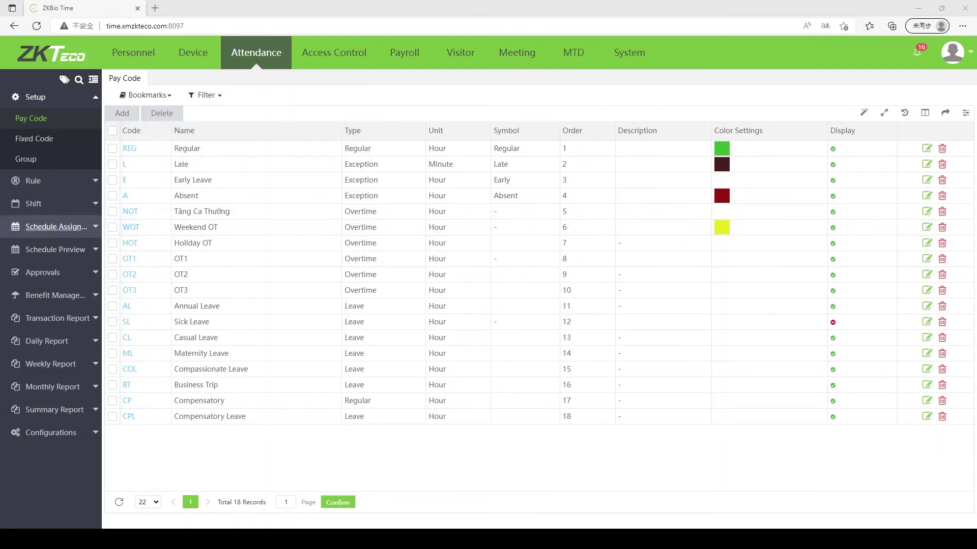
# Start a new employee schedule and select the two employees listed directly after zktest.
pyautogui.click(69, 228)
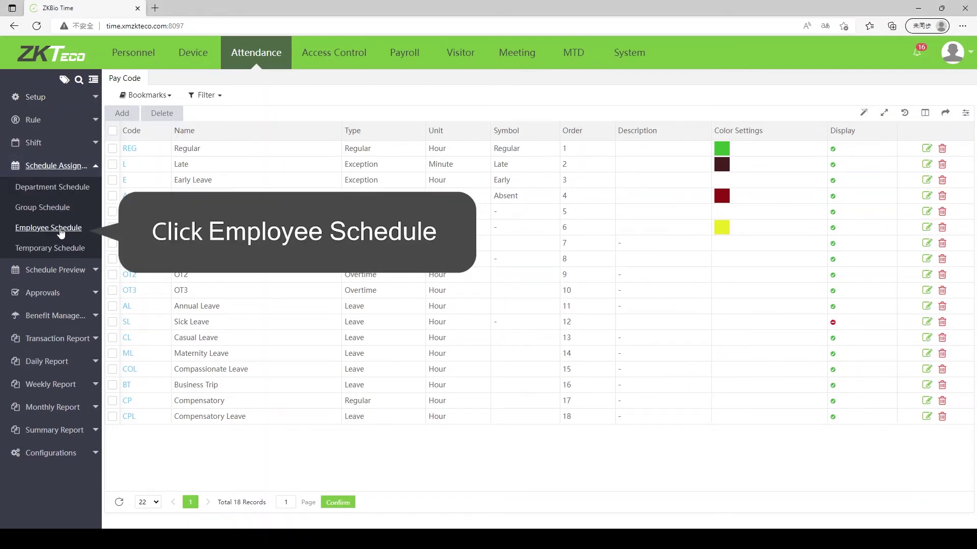
pyautogui.click(61, 229)
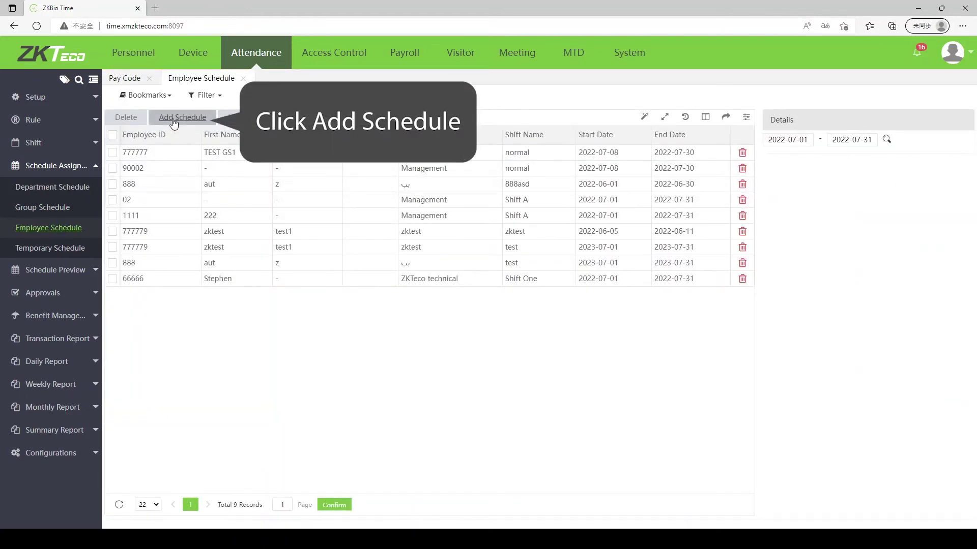
pyautogui.click(173, 121)
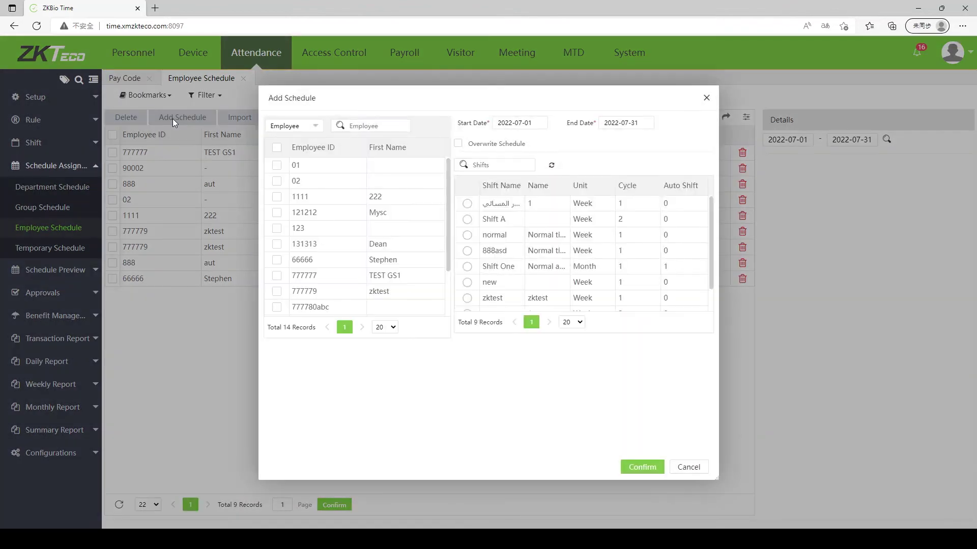
pyautogui.scroll(-1, 295, 251)
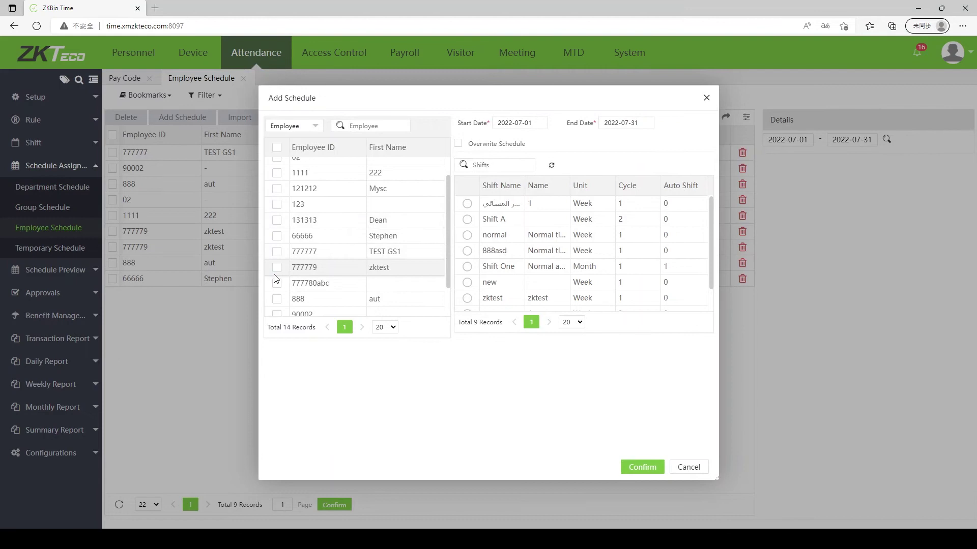
pyautogui.click(277, 282)
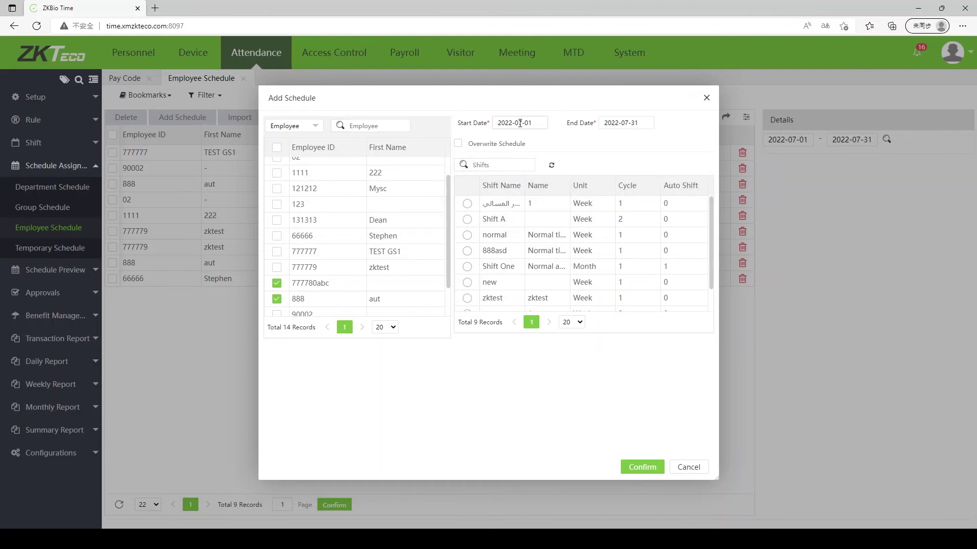
# Set the employee schedule's start date to 2024-07-01 and its end date to 2024-07-31.
pyautogui.click(520, 122)
pyautogui.click(616, 145)
pyautogui.click(616, 145)
pyautogui.click(521, 184)
pyautogui.click(616, 123)
pyautogui.click(723, 145)
pyautogui.click(722, 145)
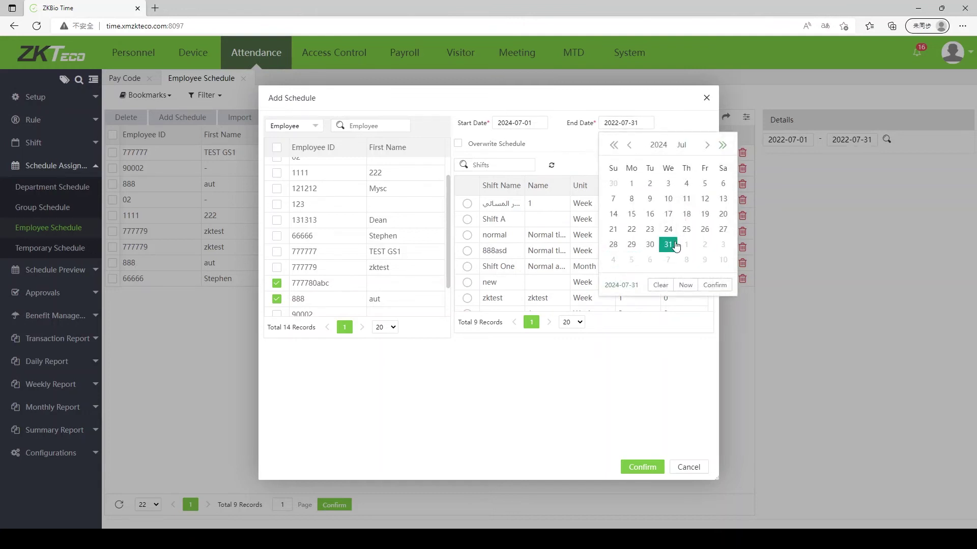
pyautogui.click(675, 245)
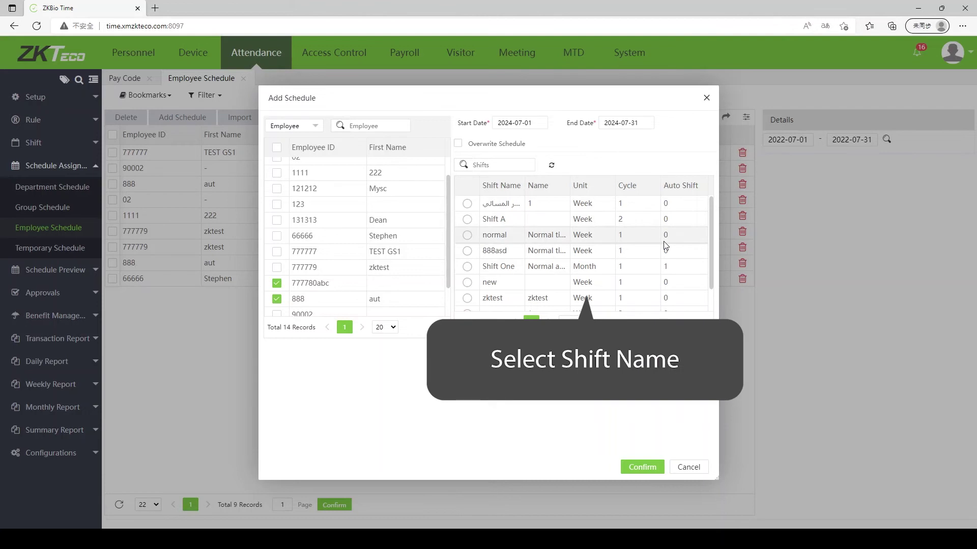
# Assign shift test2 to the selected employees and save the employee schedule.
pyautogui.scroll(-1, 594, 245)
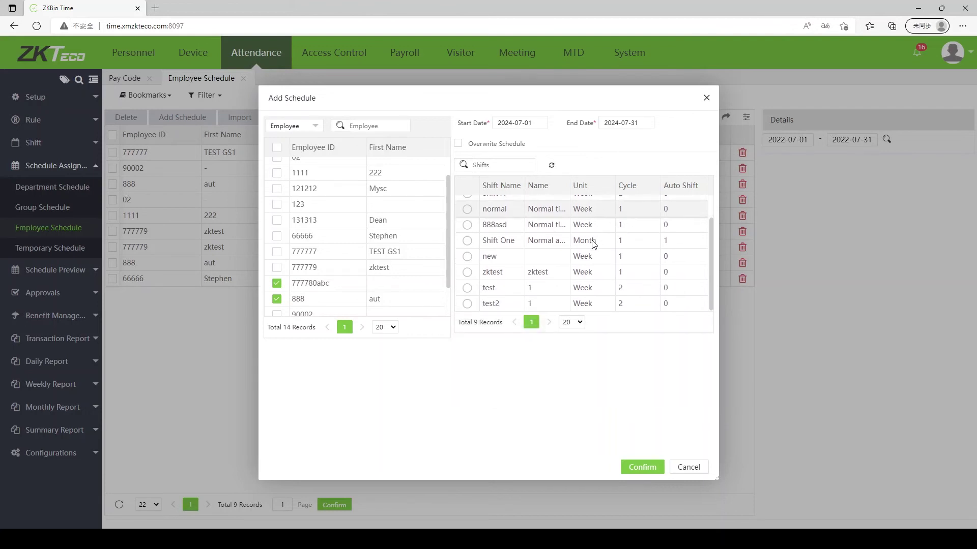
pyautogui.click(467, 304)
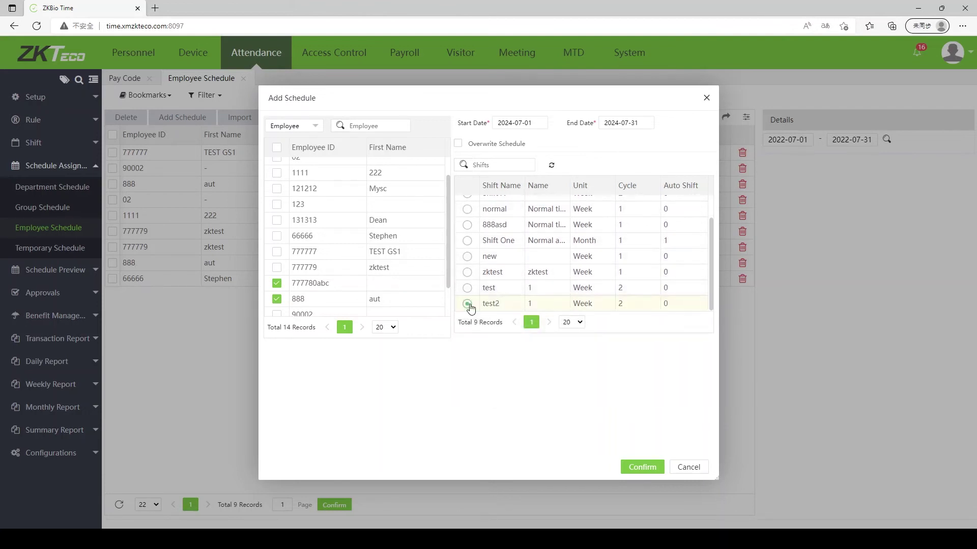
pyautogui.click(640, 467)
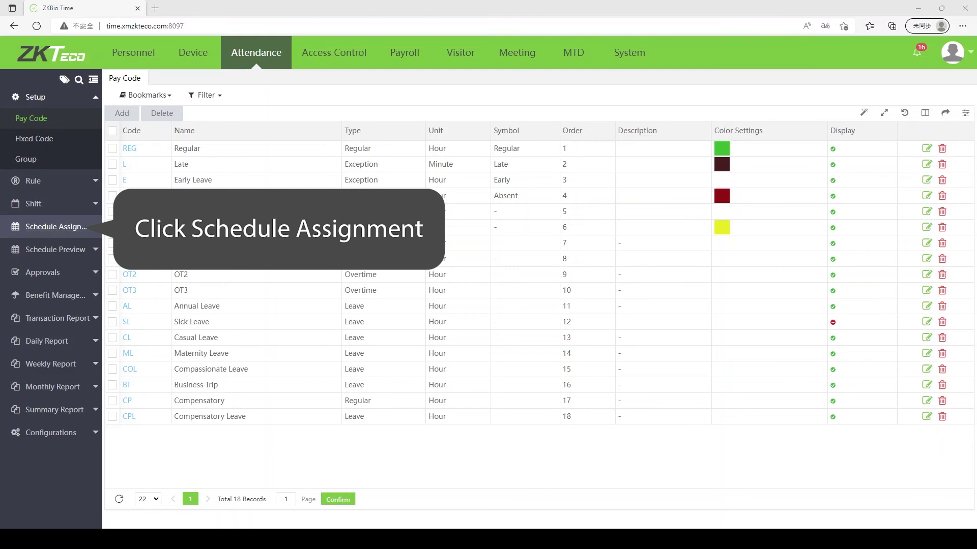
# Start a new temporary schedule and select the two employees listed directly after zktest.
pyautogui.click(78, 227)
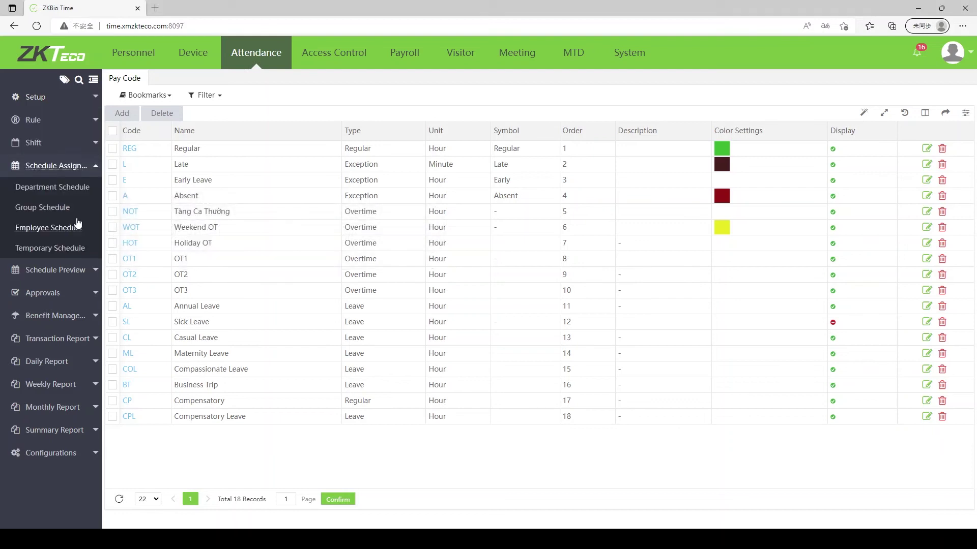
pyautogui.click(70, 248)
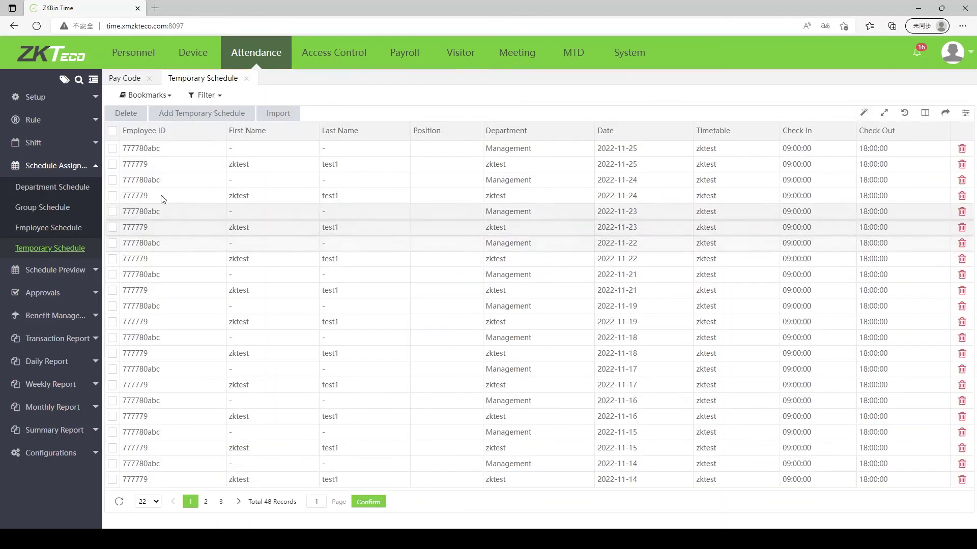
pyautogui.click(199, 117)
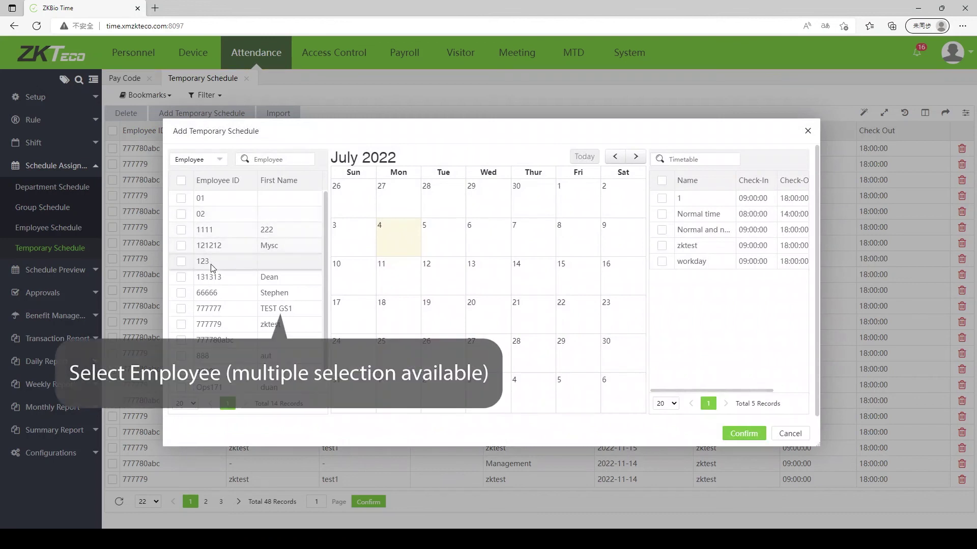
pyautogui.scroll(-1, 208, 277)
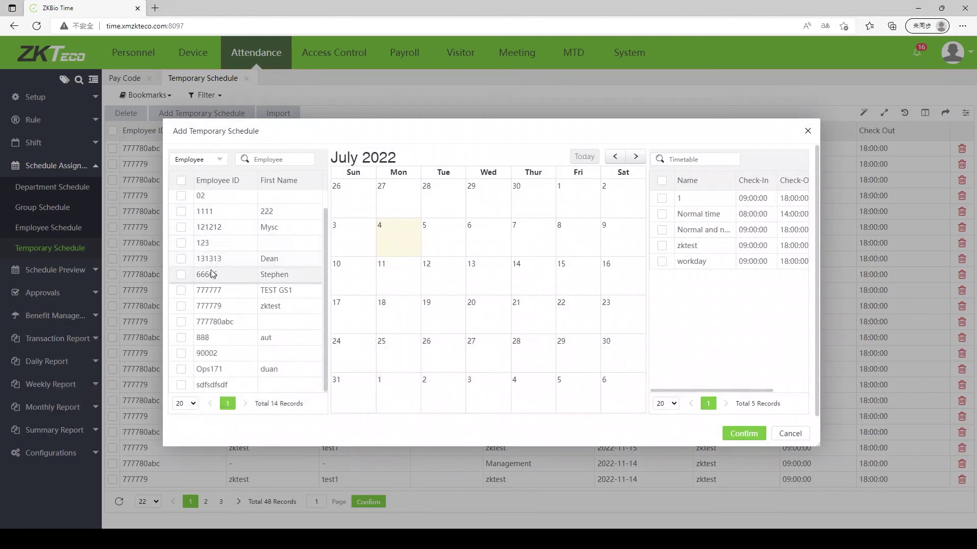
pyautogui.click(183, 322)
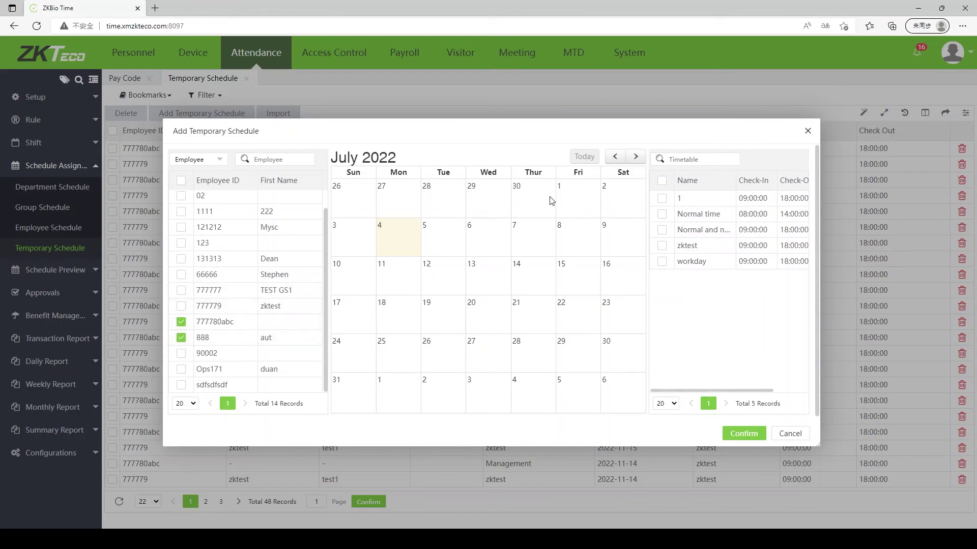
# Apply timetable 1 to January 2–7, 9–13, 16–21 and 23–27, 2023, and save the temporary schedule.
pyautogui.click(636, 158)
pyautogui.click(637, 158)
pyautogui.click(637, 158)
pyautogui.click(637, 158)
pyautogui.click(637, 158)
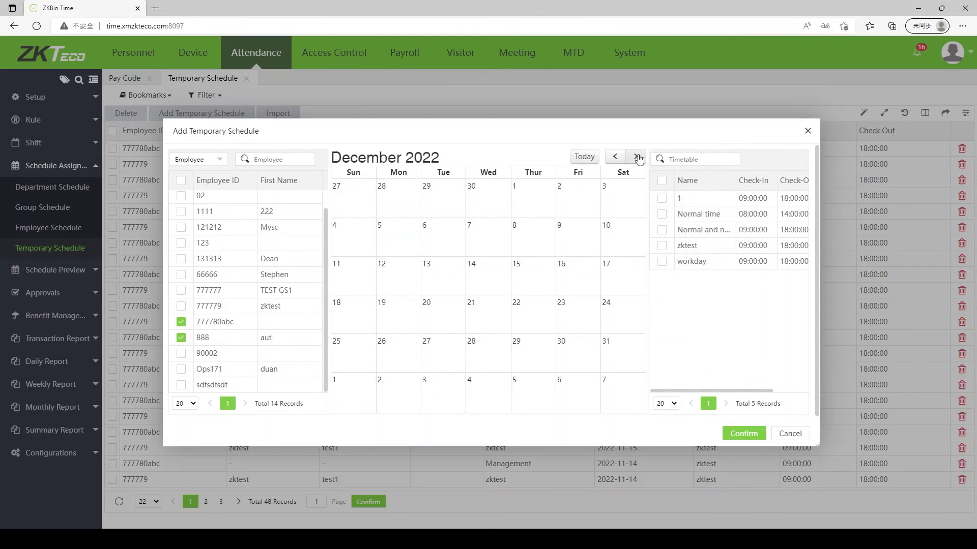
pyautogui.click(637, 157)
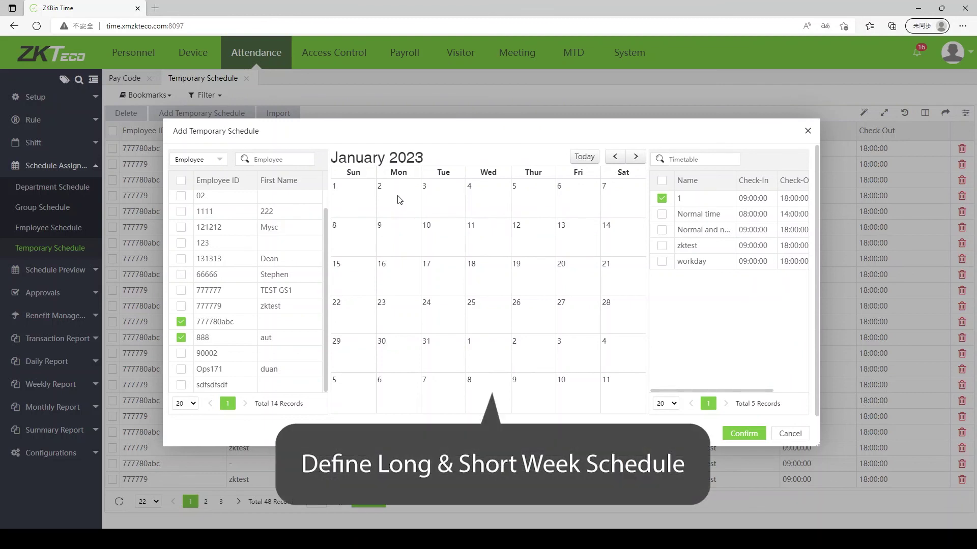
pyautogui.moveTo(399, 200); pyautogui.dragTo(617, 195)
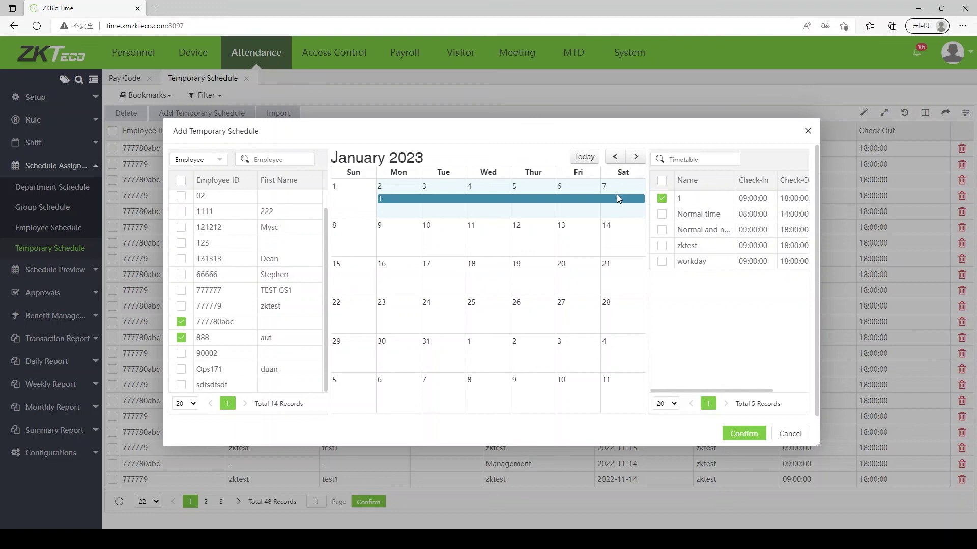
pyautogui.moveTo(384, 243); pyautogui.dragTo(565, 240)
pyautogui.moveTo(383, 264); pyautogui.dragTo(617, 275)
pyautogui.moveTo(397, 309); pyautogui.dragTo(584, 314)
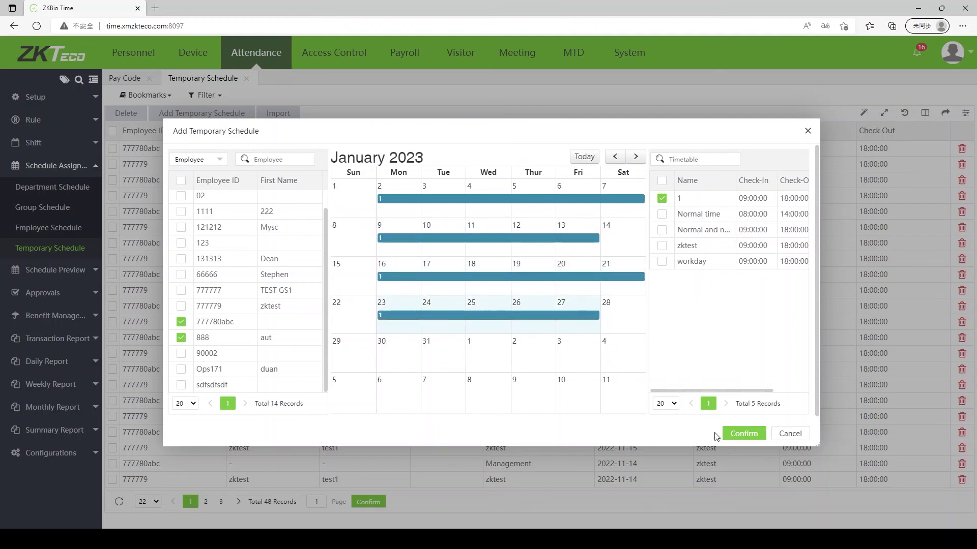
pyautogui.click(744, 433)
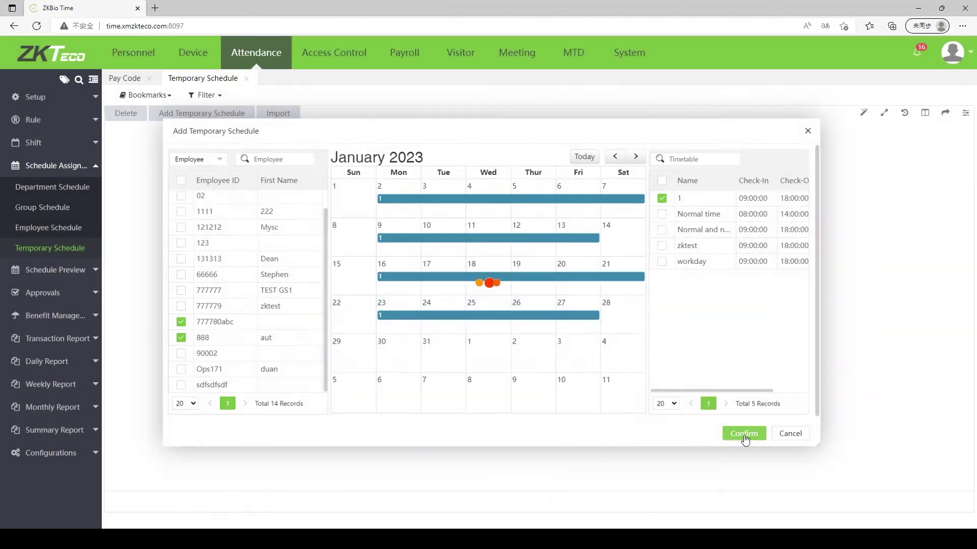